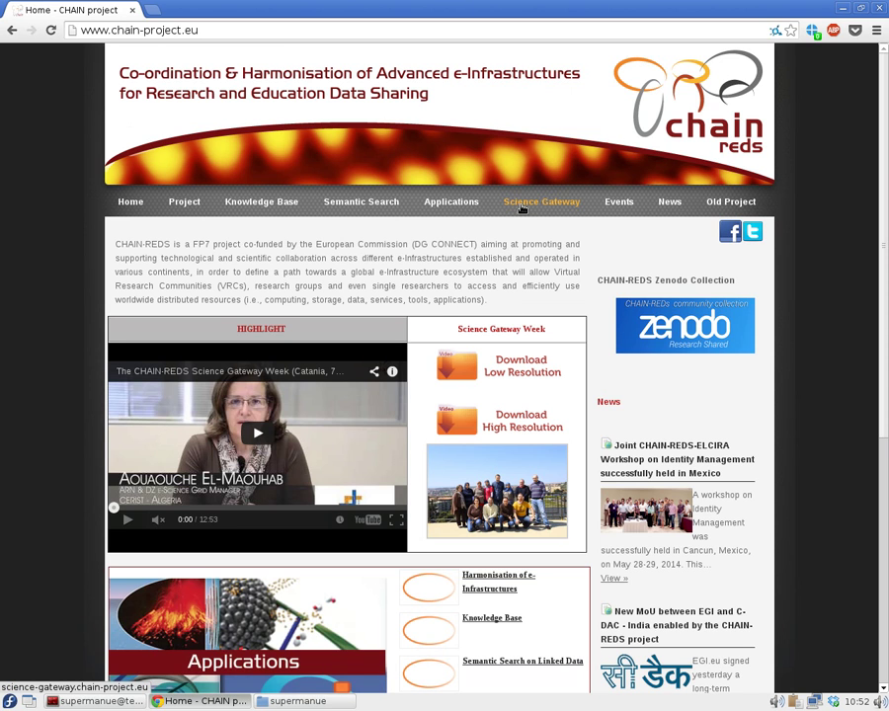
Step: Open the CHAIN-REDS Science Gateway site in a new tab from the CHAIN project home page
left_click(522, 202)
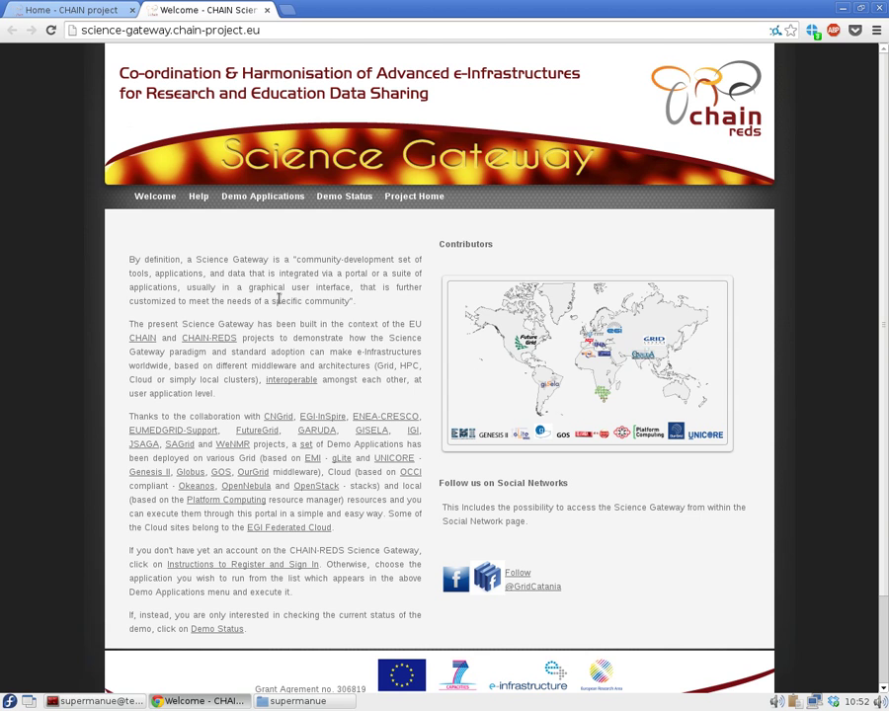
Step: Go to the Molon application page under Demo Applications > Data Applications
mouse_move(259, 201)
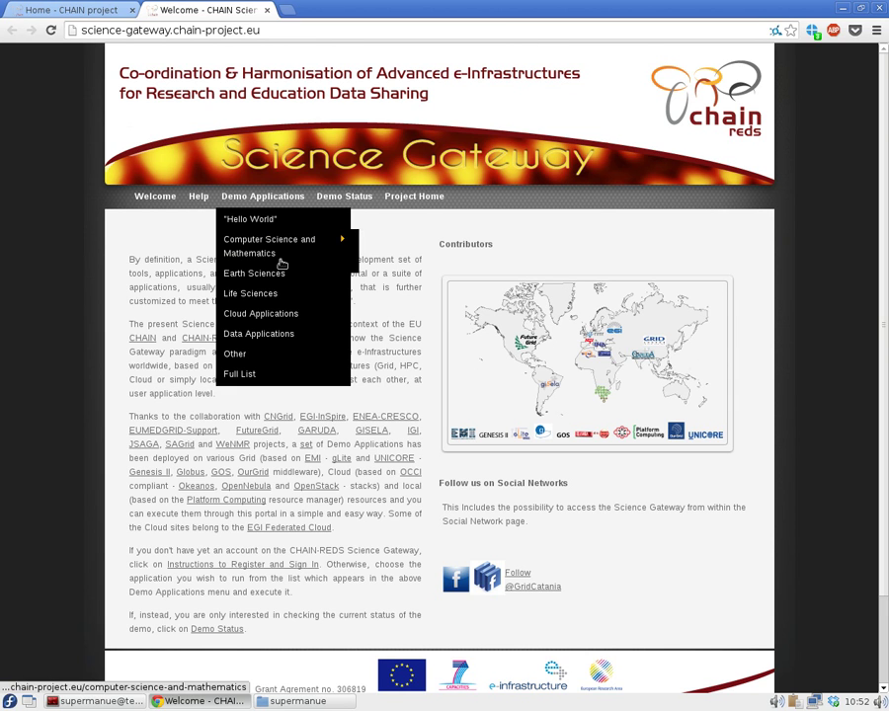
mouse_move(266, 335)
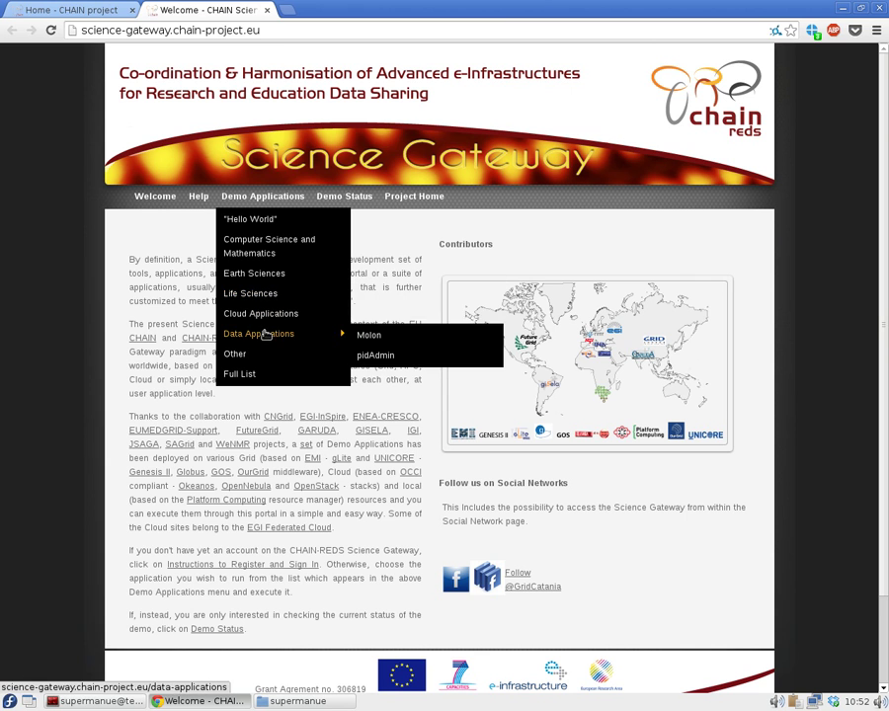
left_click(367, 337)
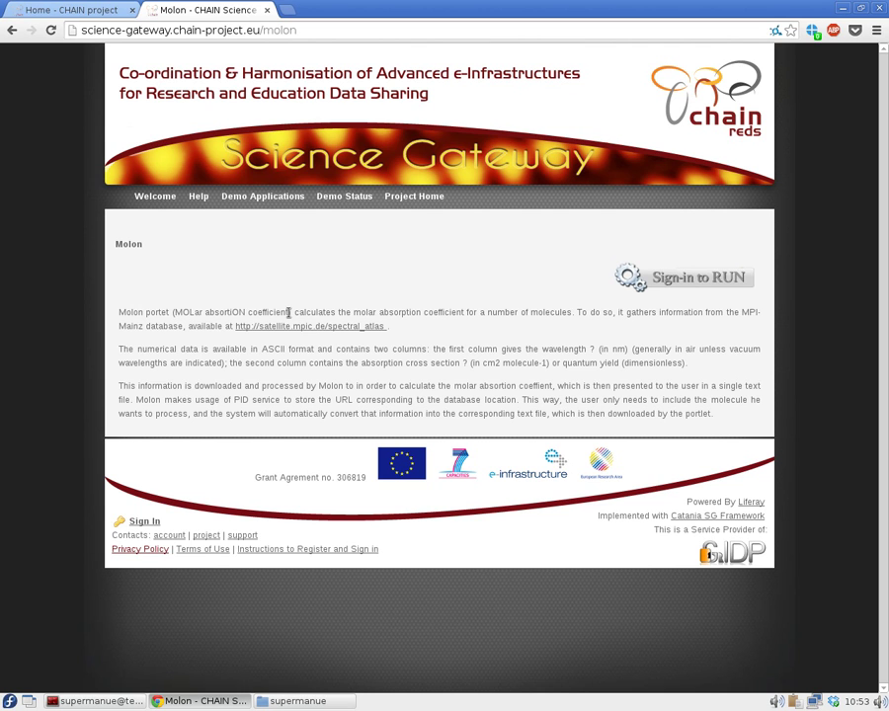
Step: Sign in to run Molon via the EGI.eu identity provider with the personal certificate
left_click(702, 289)
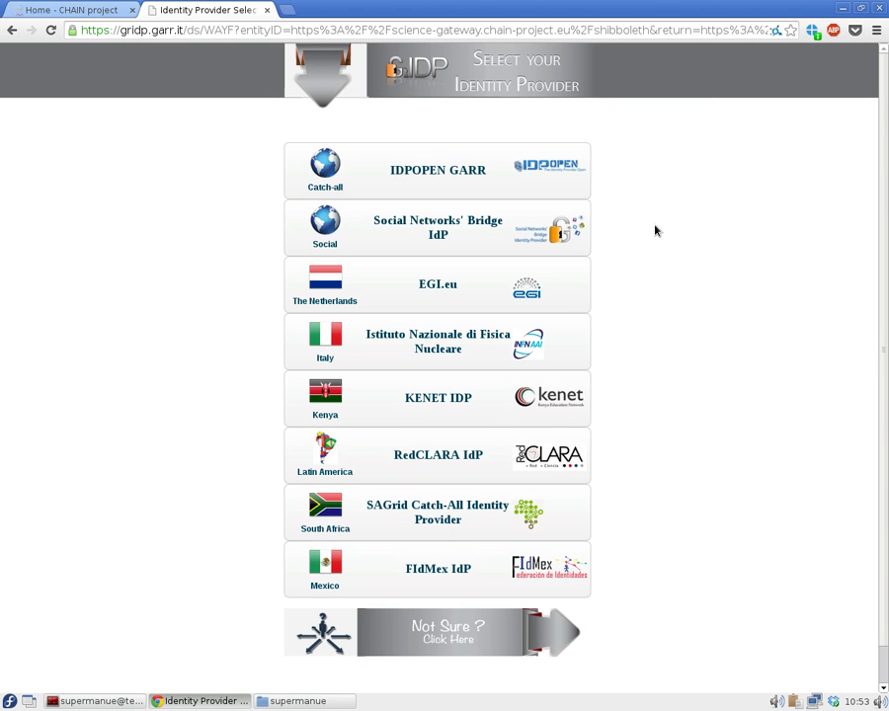
left_click(502, 284)
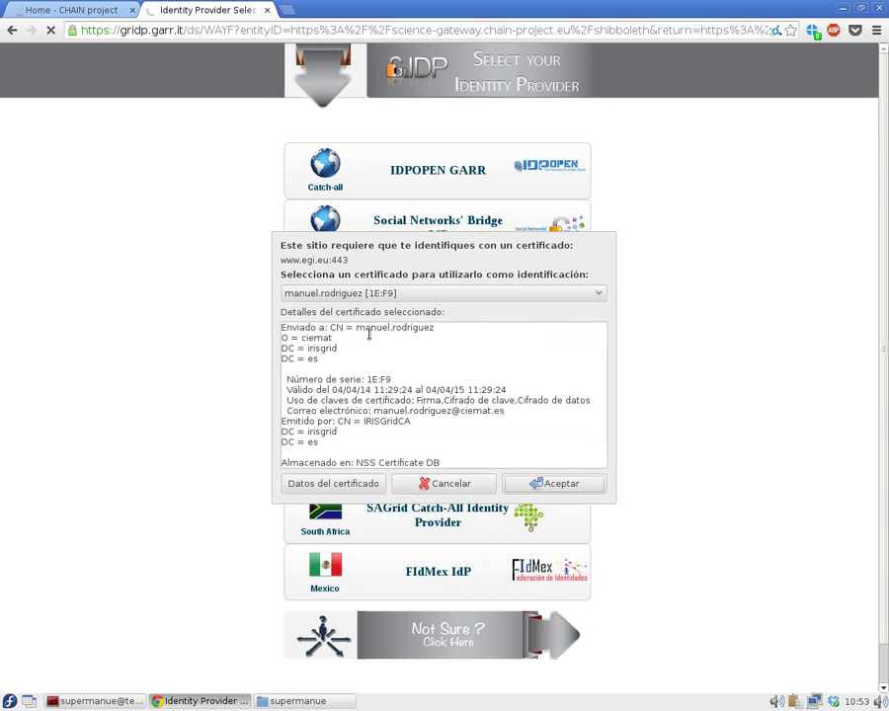
left_click(586, 490)
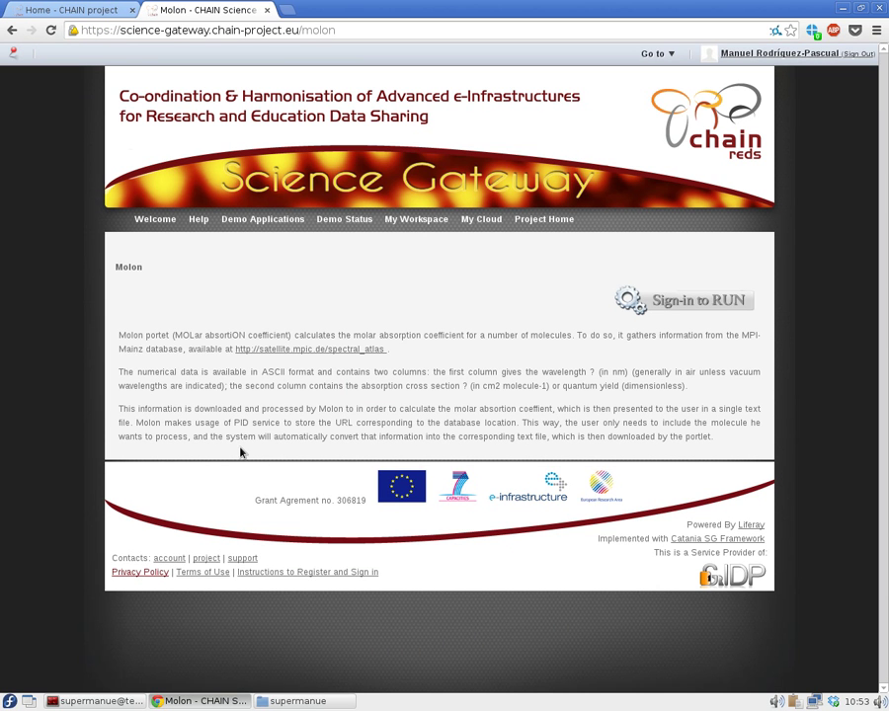
Step: Return to the Molon application page and open its job submission form
mouse_move(284, 227)
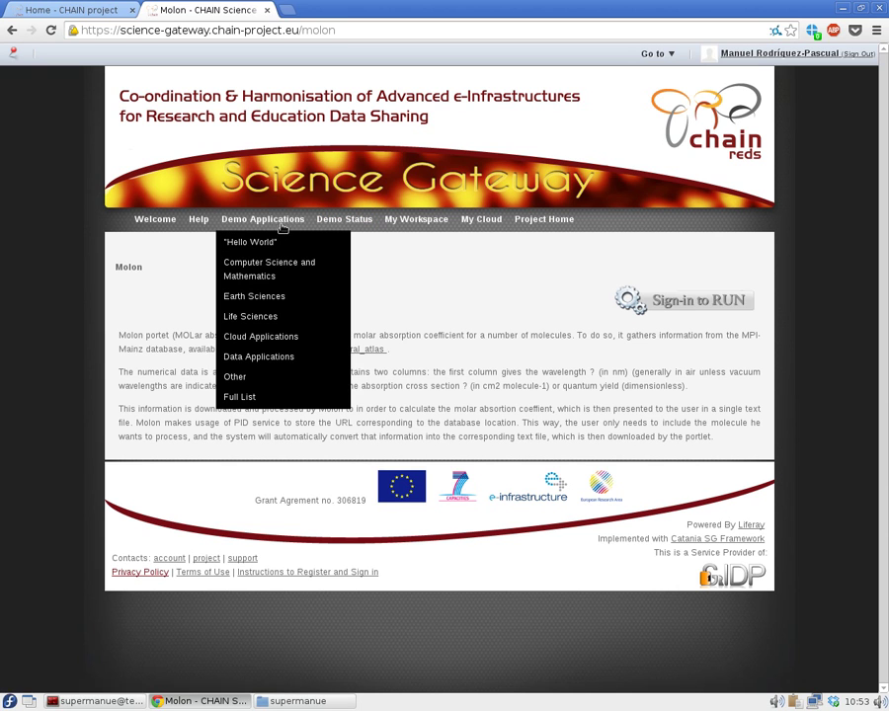
mouse_move(240, 362)
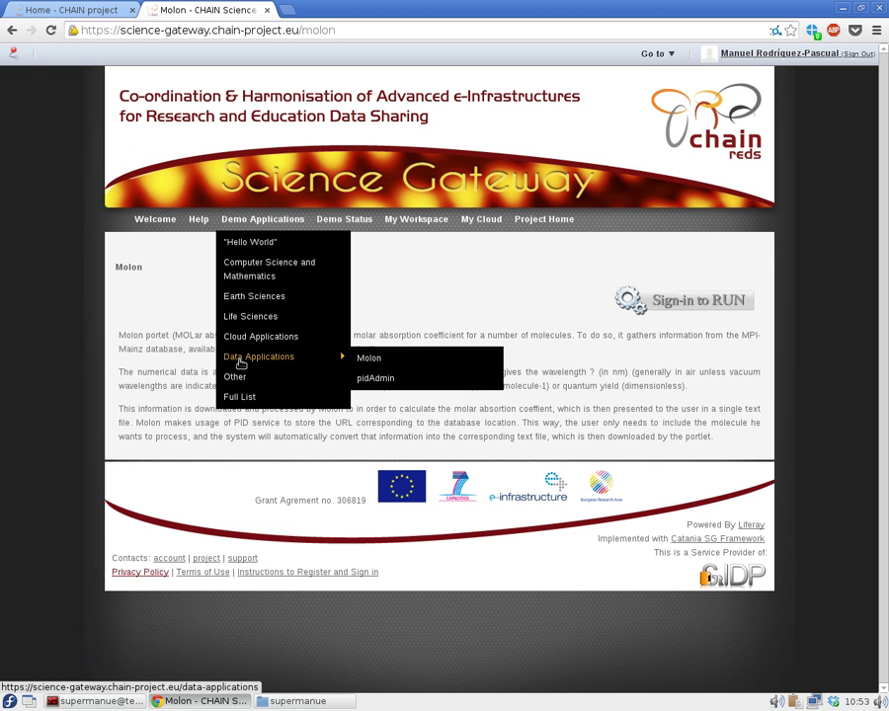
left_click(369, 360)
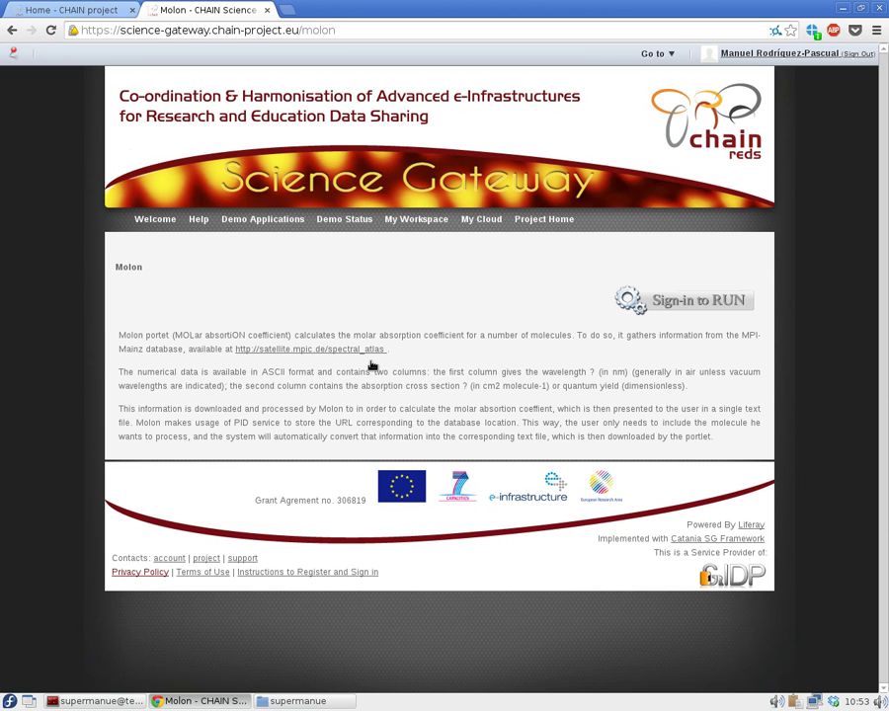
mouse_move(276, 219)
mouse_move(272, 358)
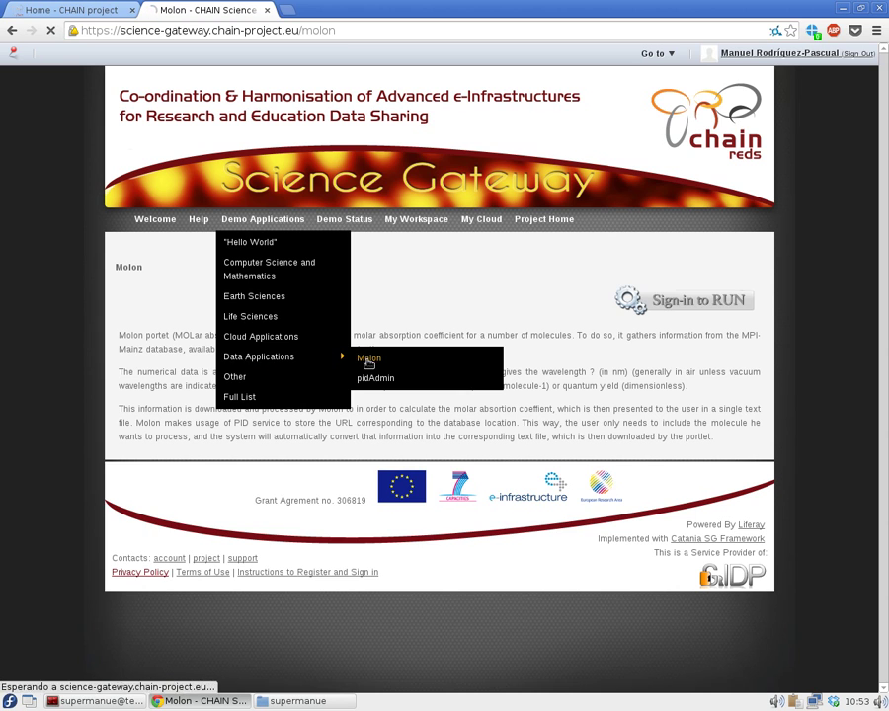
left_click(364, 360)
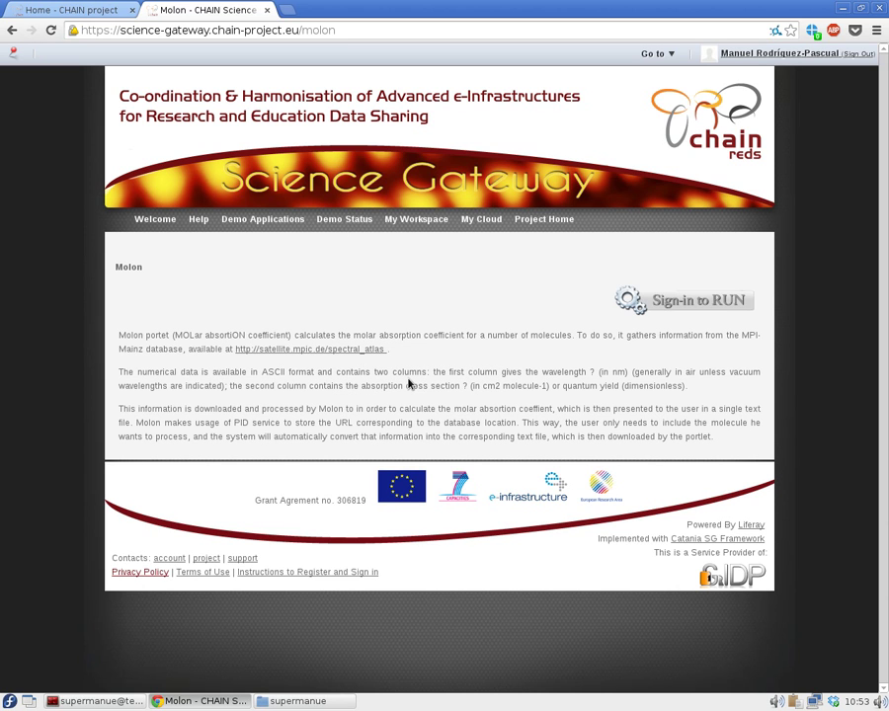
left_click(631, 298)
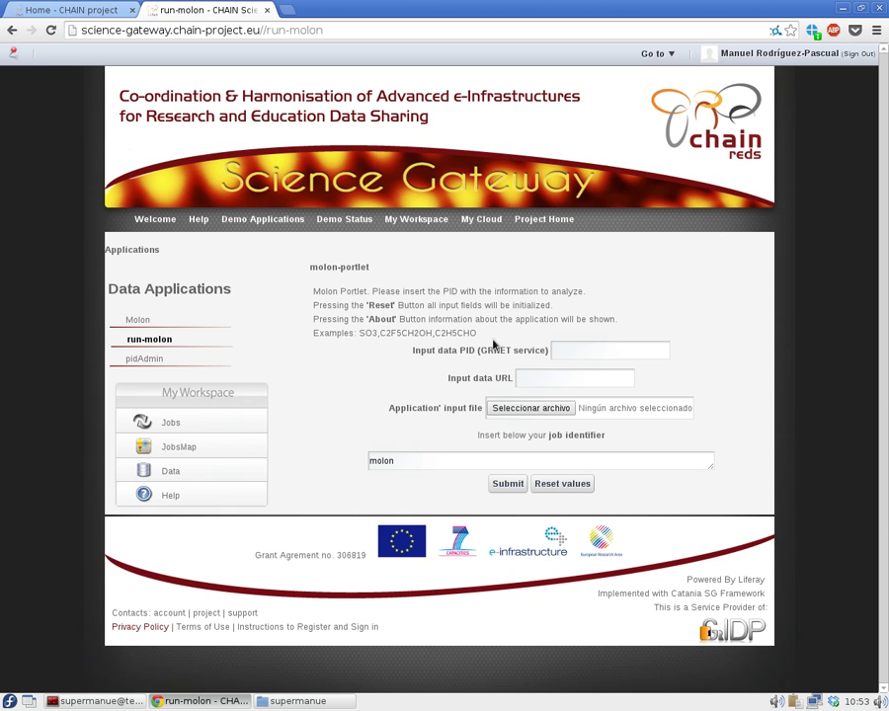
Step: Submit a Molon job with the nyancat.ciemat.es data URL and identifier molon
left_click(553, 380)
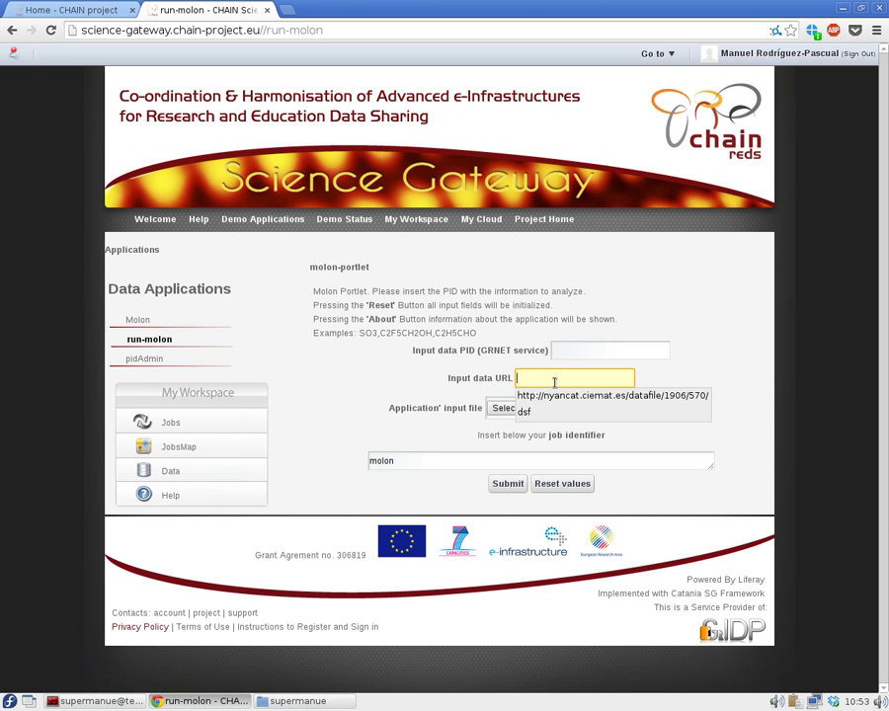
left_click(550, 395)
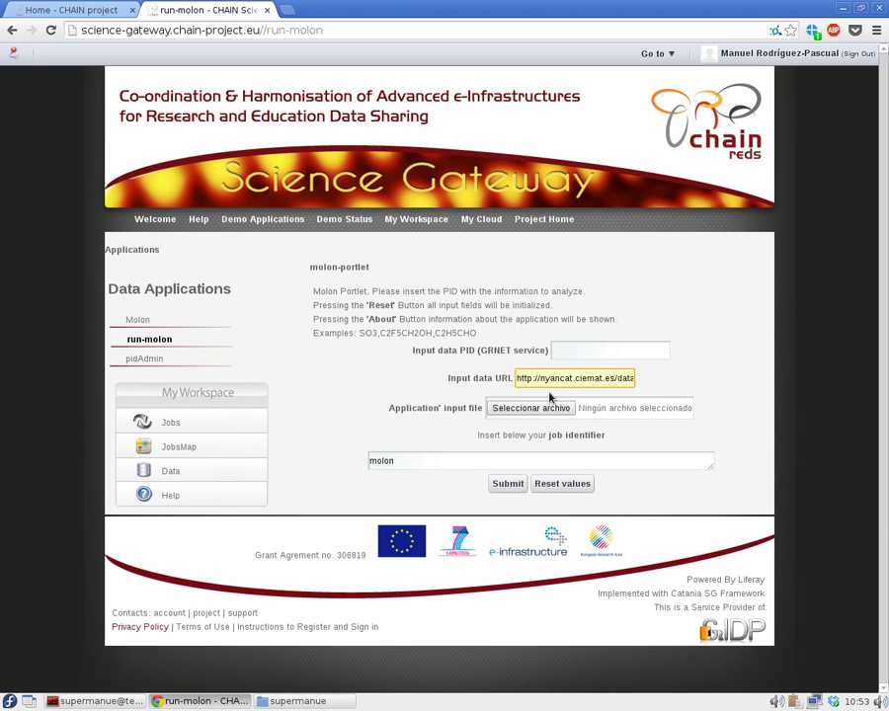
left_click_drag(554, 380, 737, 385)
left_click(687, 391)
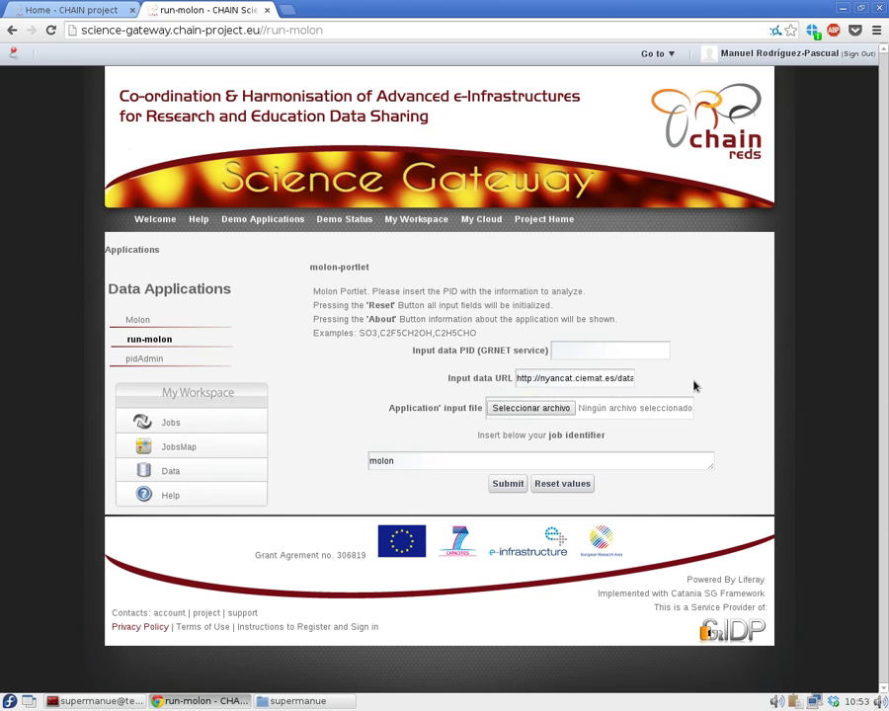
double_click(619, 377)
triple_click(619, 377)
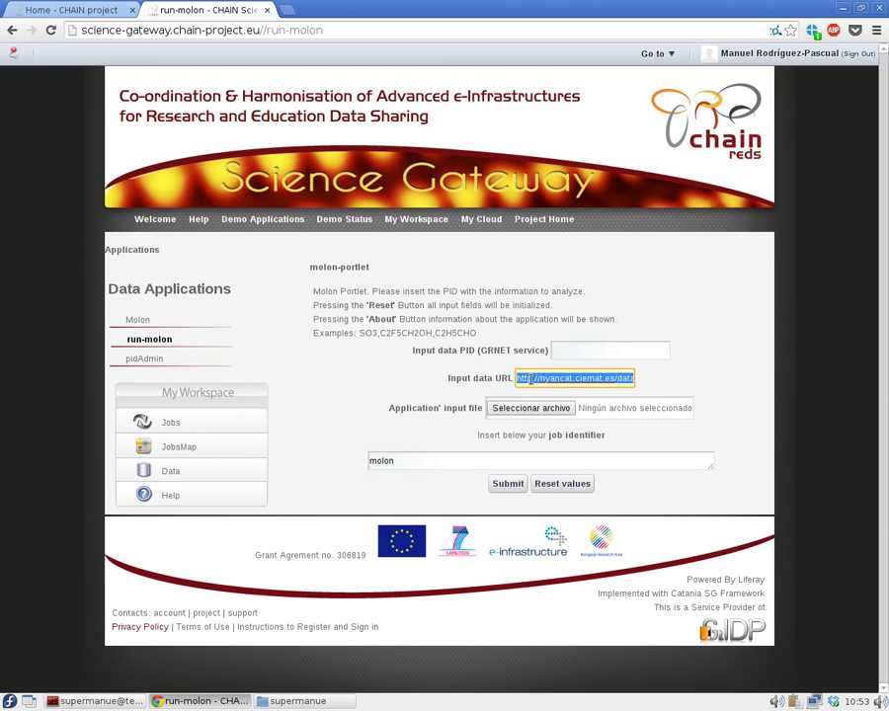
left_click(533, 376)
left_click(422, 459)
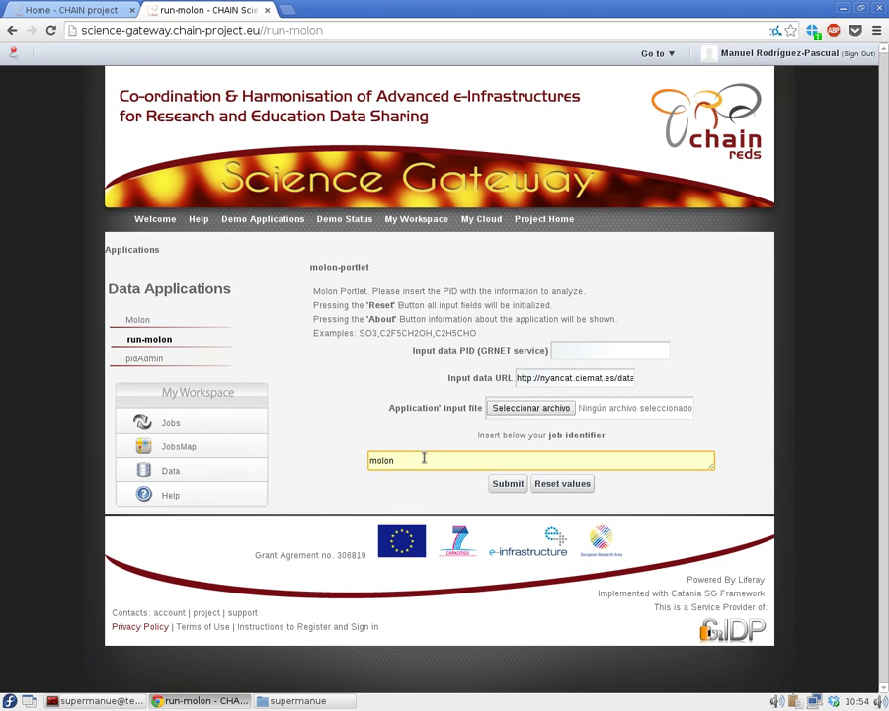
left_click(510, 490)
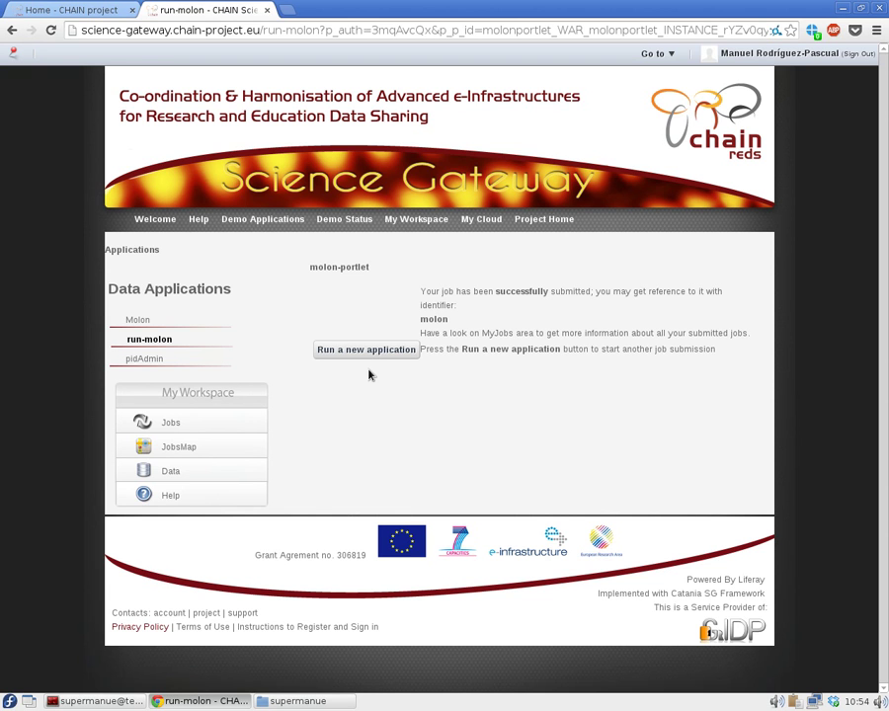
Step: Start a new Molon job using the local file Escritorio/SG-inputs/SO3 as input
left_click(385, 348)
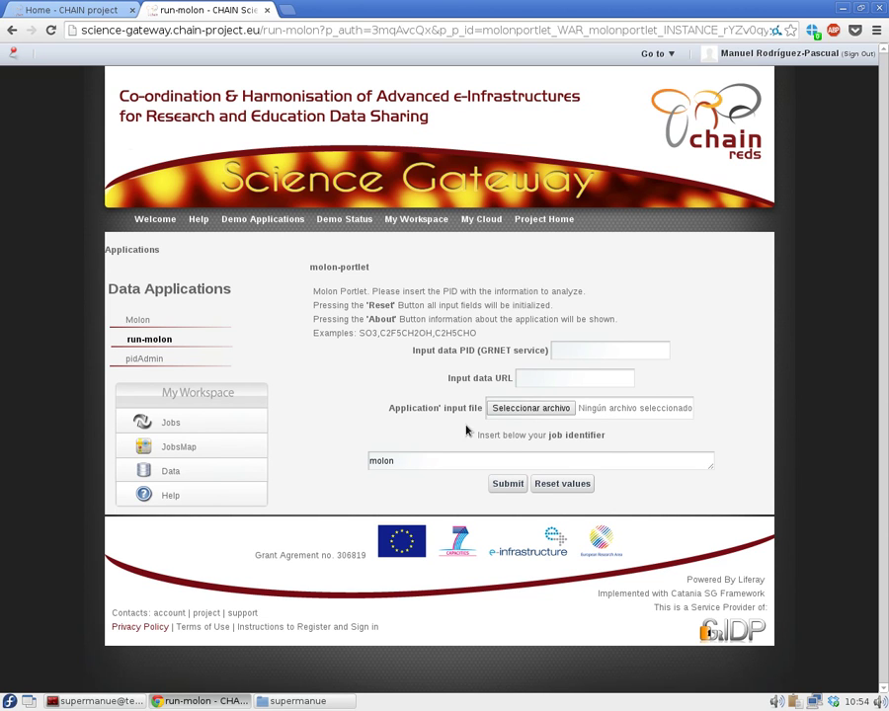
left_click(529, 415)
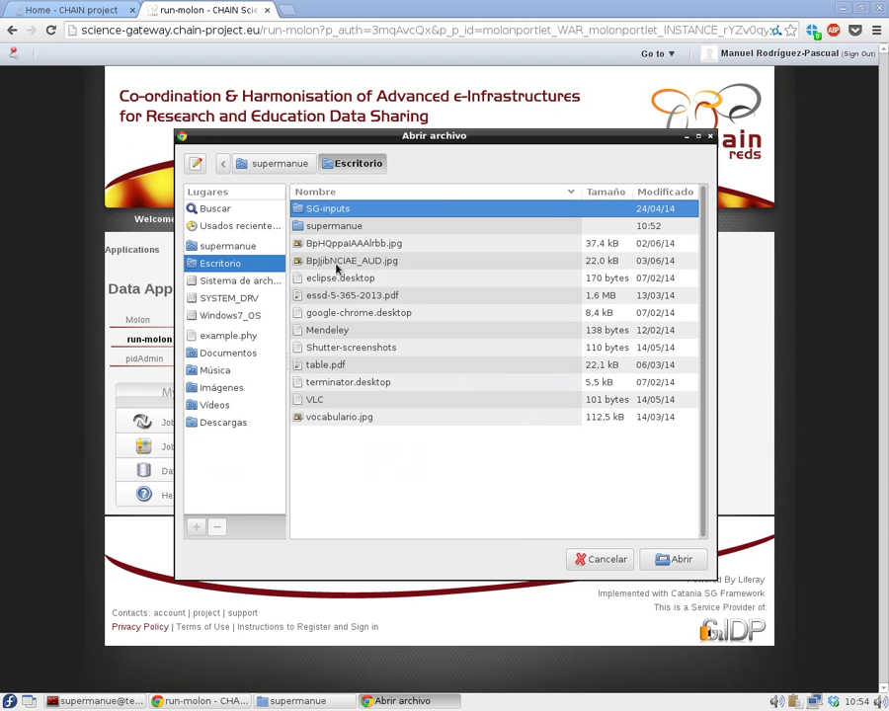
left_click(228, 246)
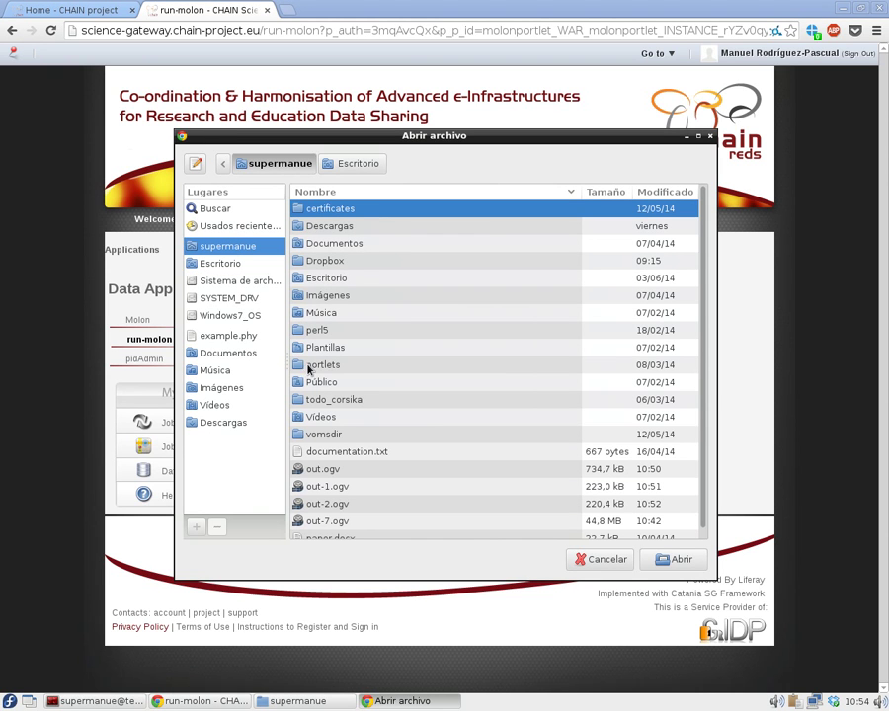
left_click(370, 168)
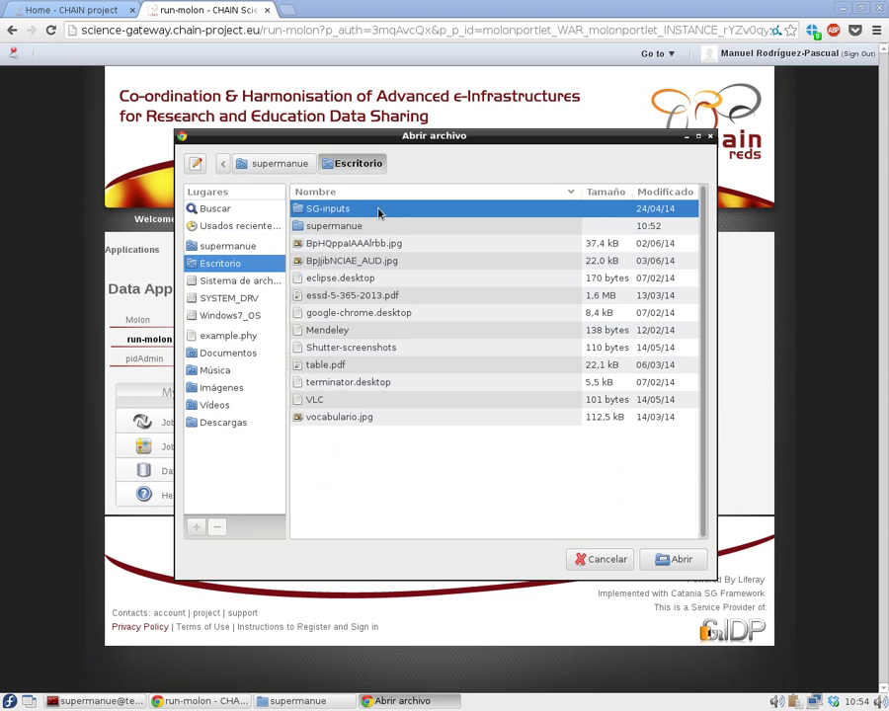
double_click(358, 210)
double_click(332, 229)
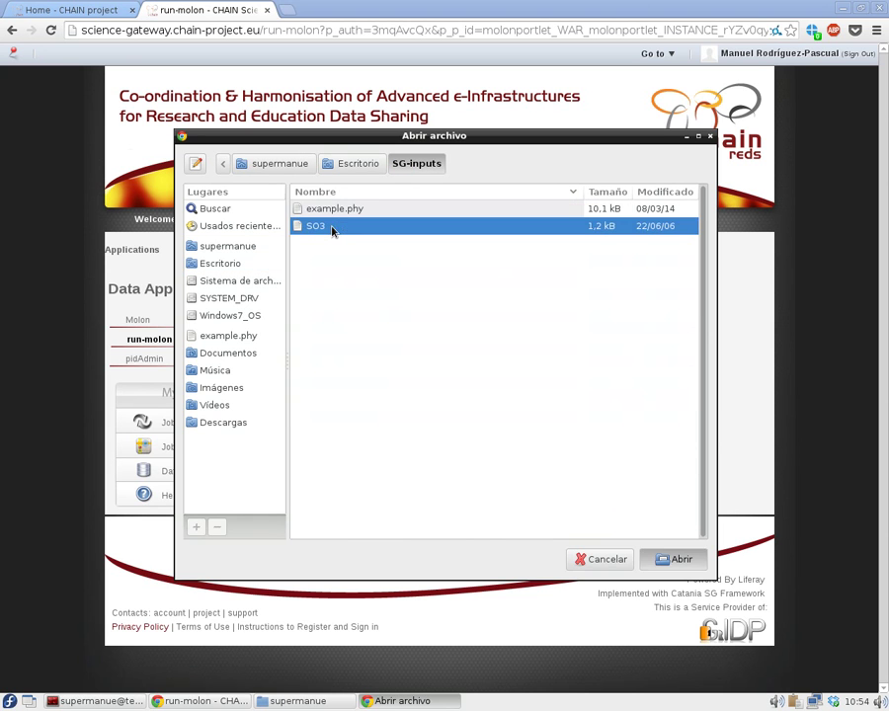
Step: Set the job identifier to molonInputFile and submit the job
left_click(456, 464)
type("molon")
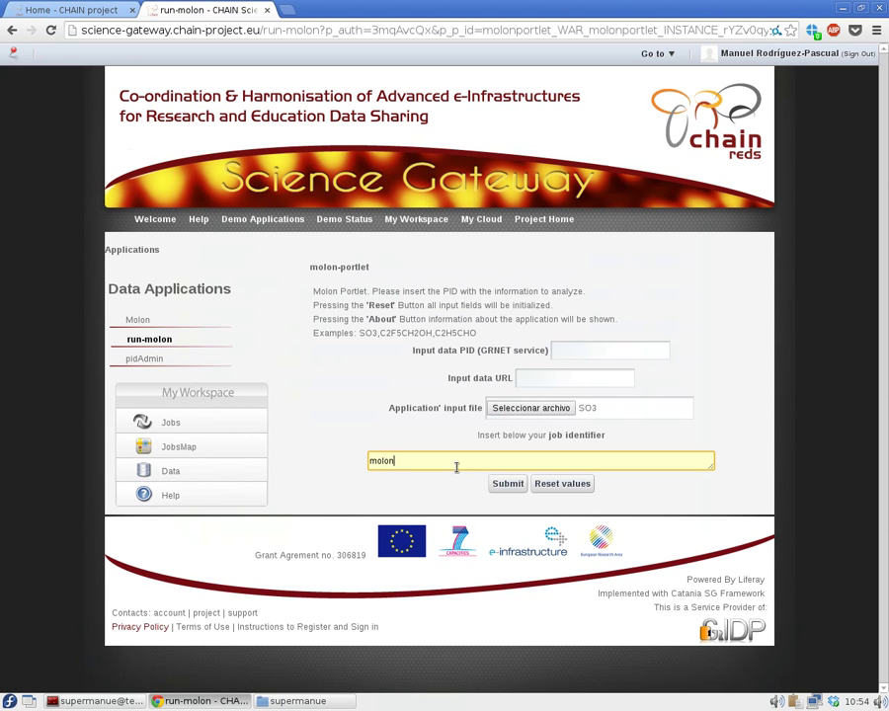
type("NAM")
key("BackSpace")
key("BackSpace")
key("BackSpace")
type("InputFile")
left_click(495, 483)
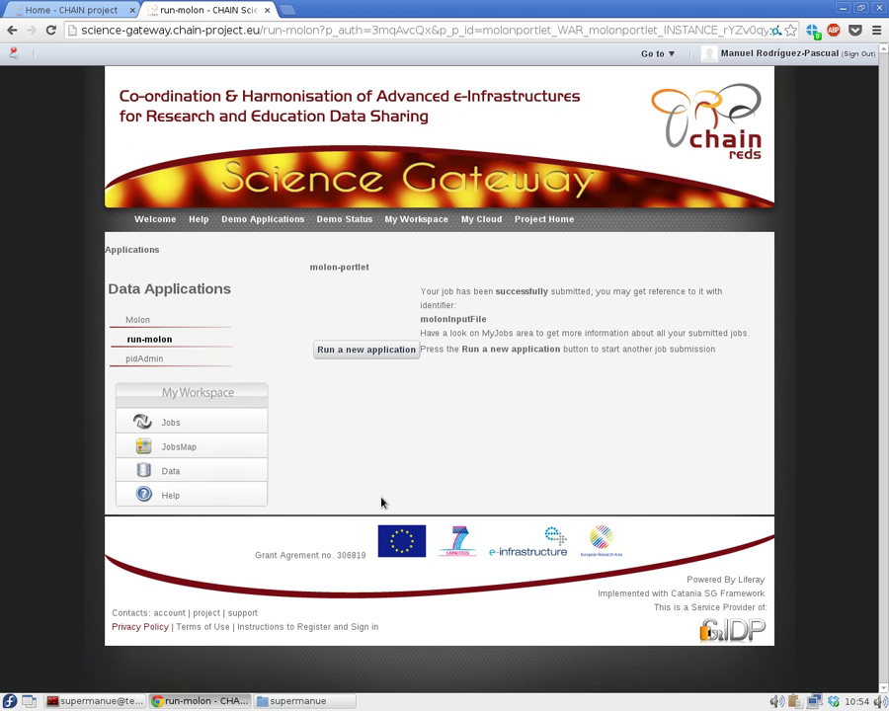
Step: Open My Jobs and sort it by Started on (UTC), newest first
left_click(169, 427)
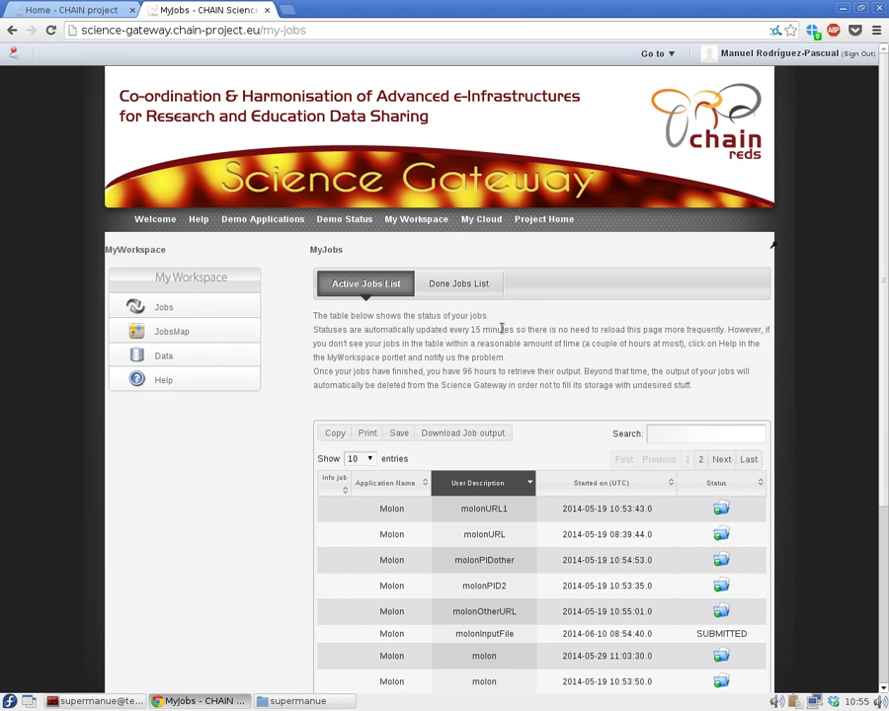
scroll(306, 329, "down", 1)
scroll(322, 518, "down", 1)
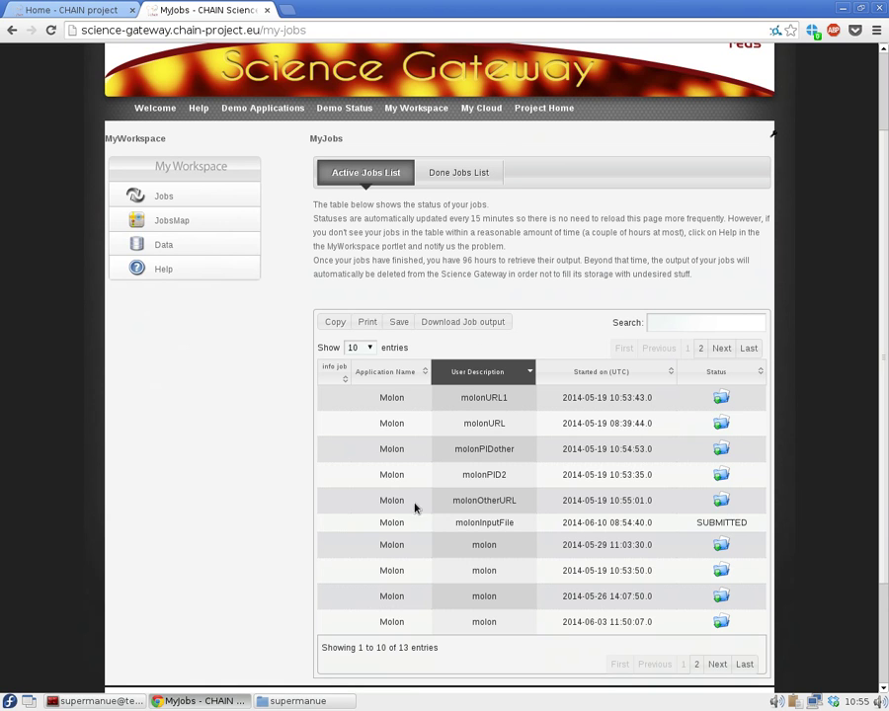
left_click(632, 382)
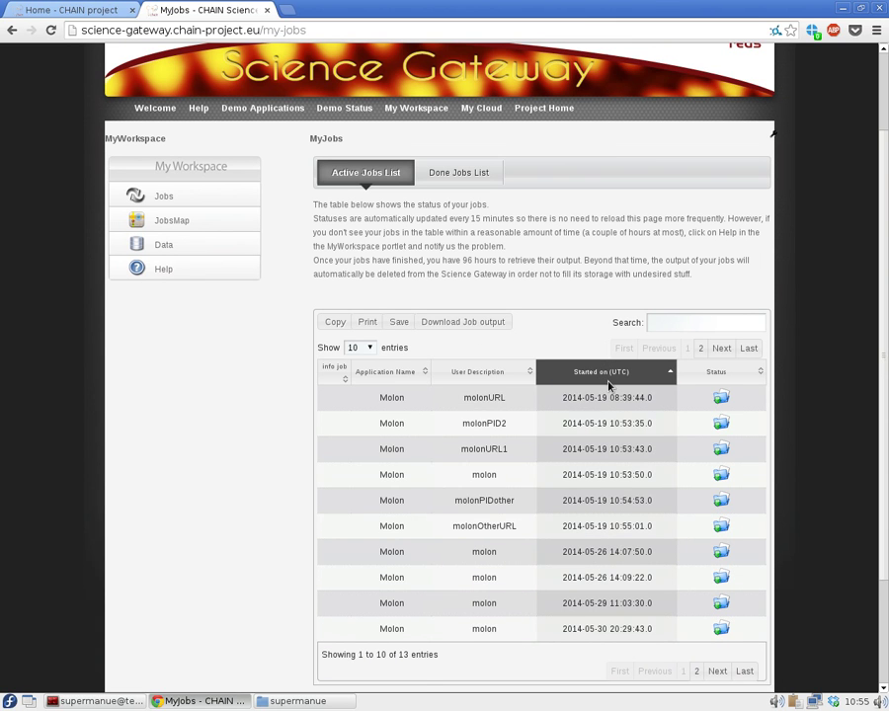
left_click(608, 383)
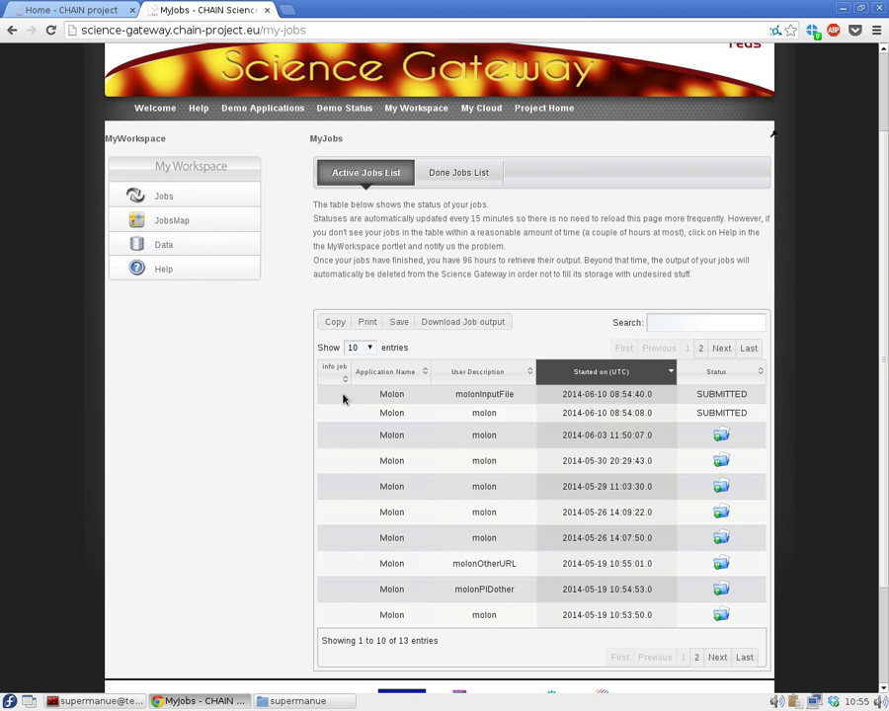
Step: Download the 2014-06-03 job's output archive, molon_132471.tgz, and open it
left_click_drag(371, 394, 715, 413)
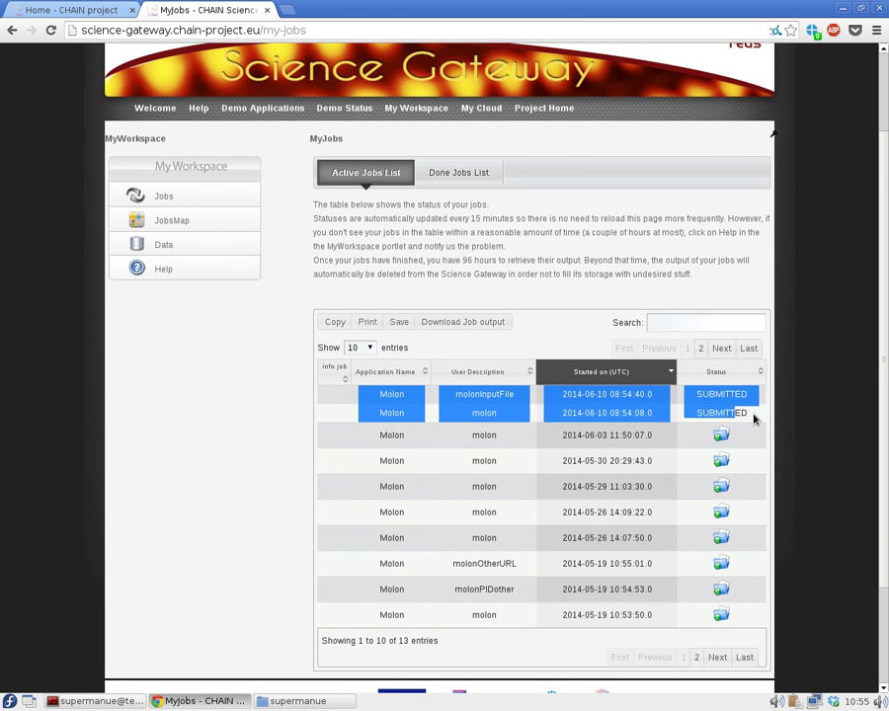
left_click(554, 411)
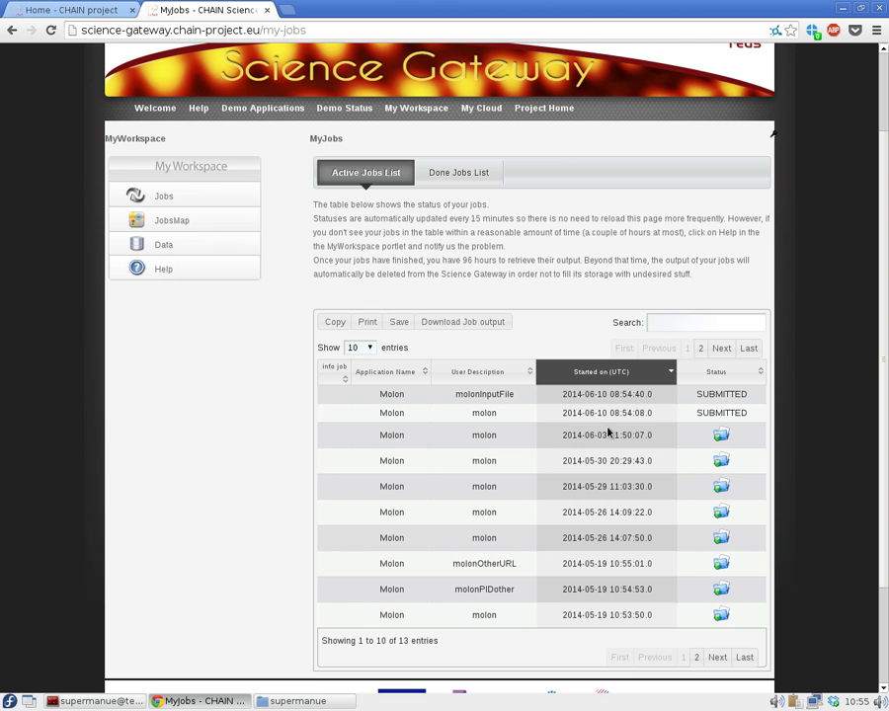
left_click(722, 435)
left_click(122, 679)
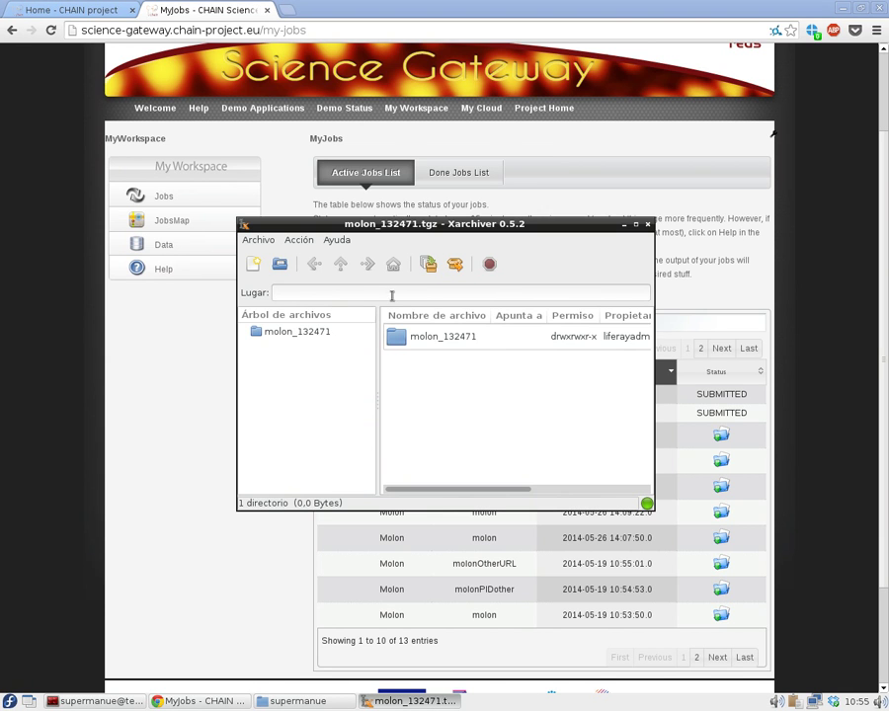
Step: Open the molon_132471 folder and view molon-Output.txt and outputFile.txt
double_click(439, 336)
double_click(418, 366)
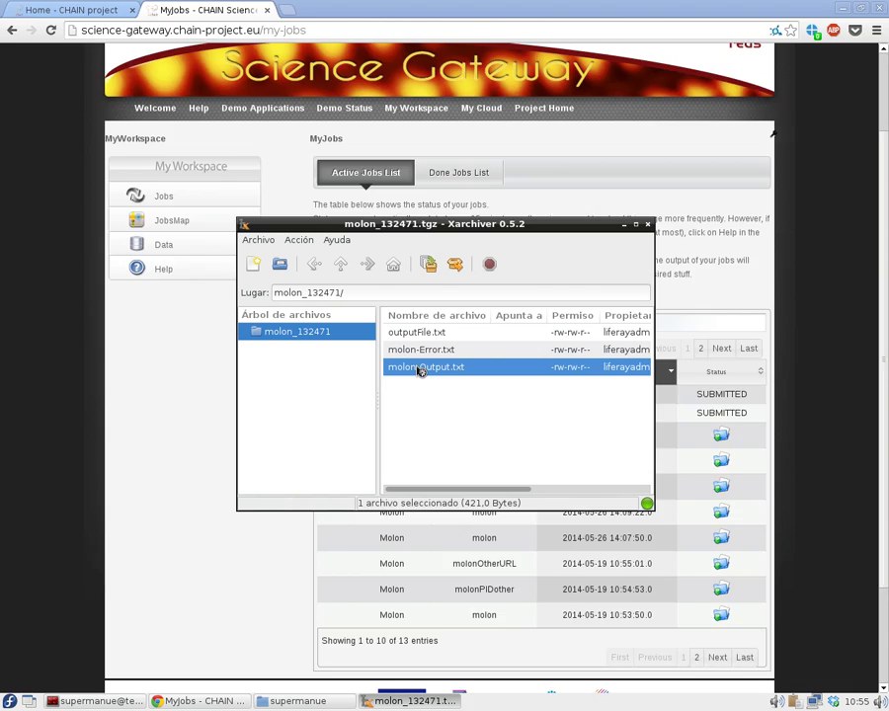
double_click(408, 334)
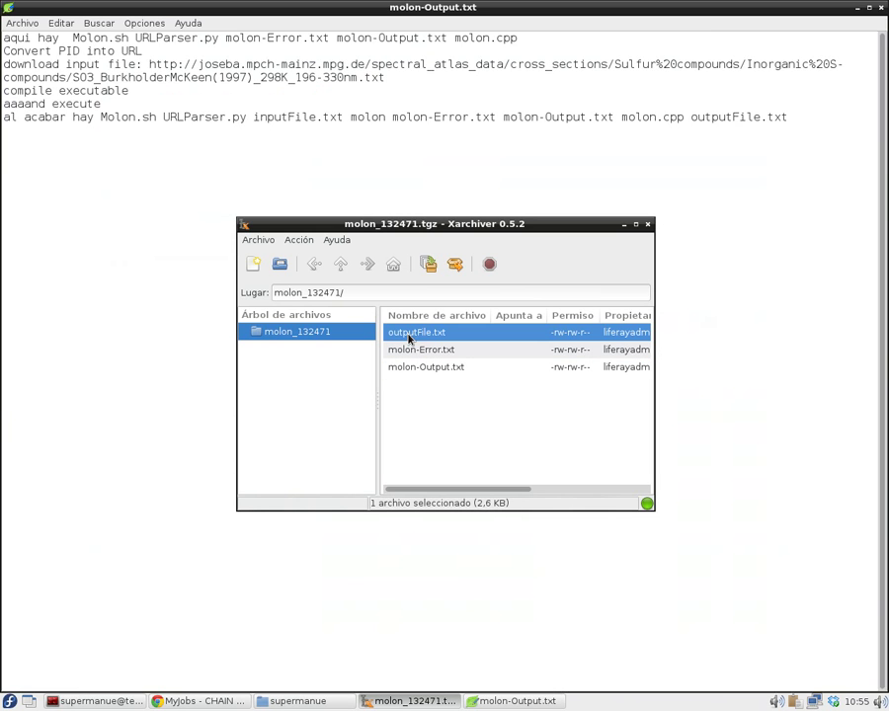
scroll(718, 325, "down", 5)
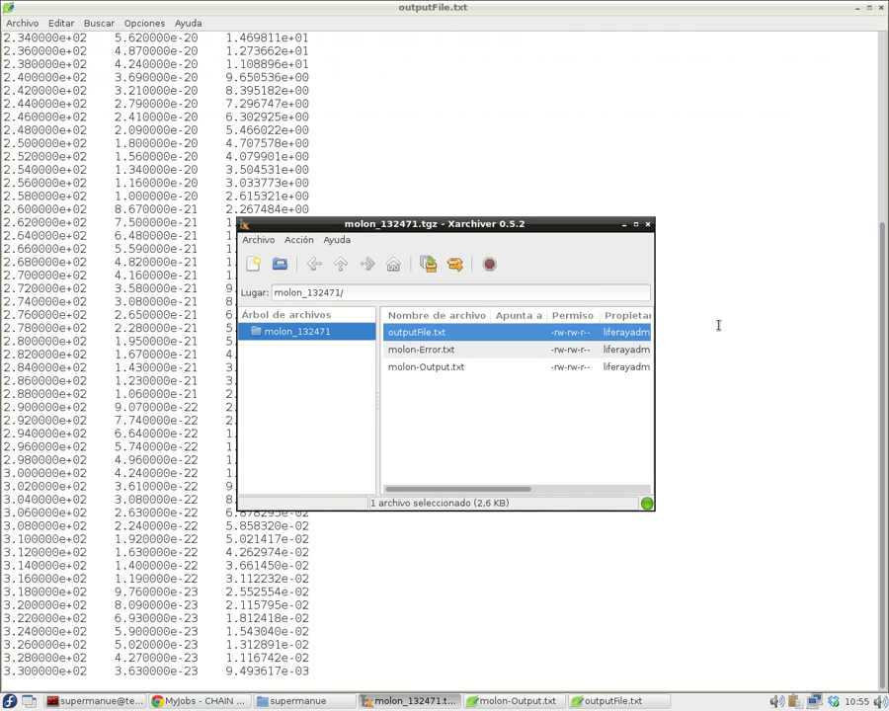
Step: Close Xarchiver and both text editor windows
left_click(647, 224)
key("ctrl+q")
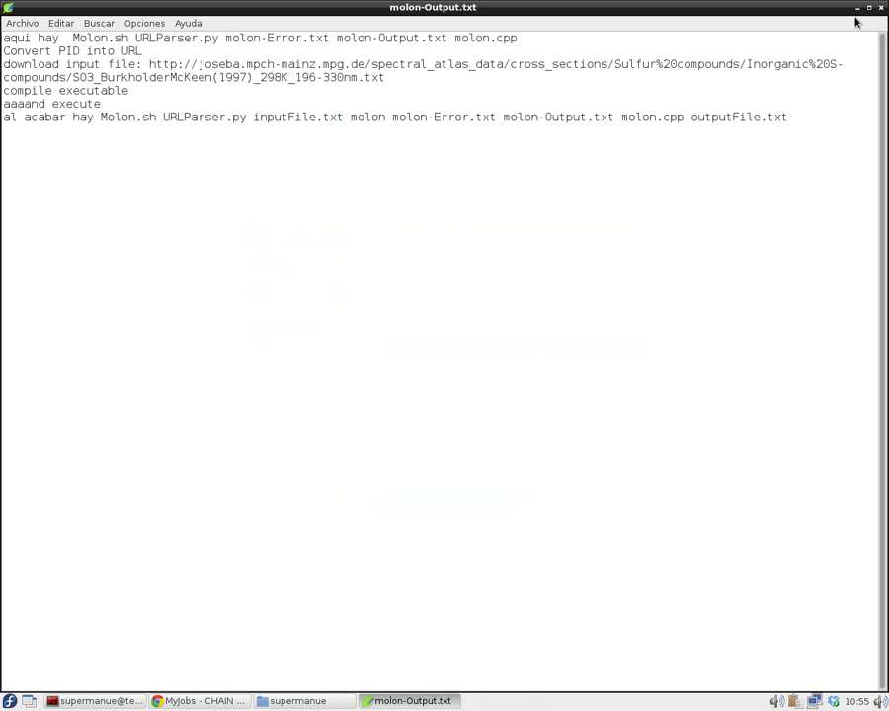
key("ctrl+q")
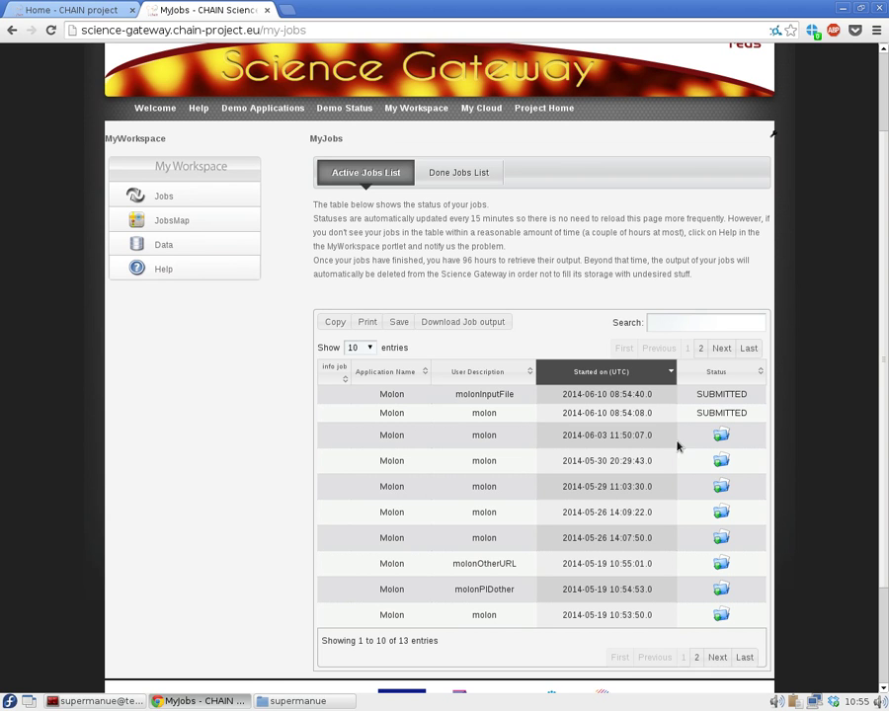
left_click_drag(621, 435, 753, 447)
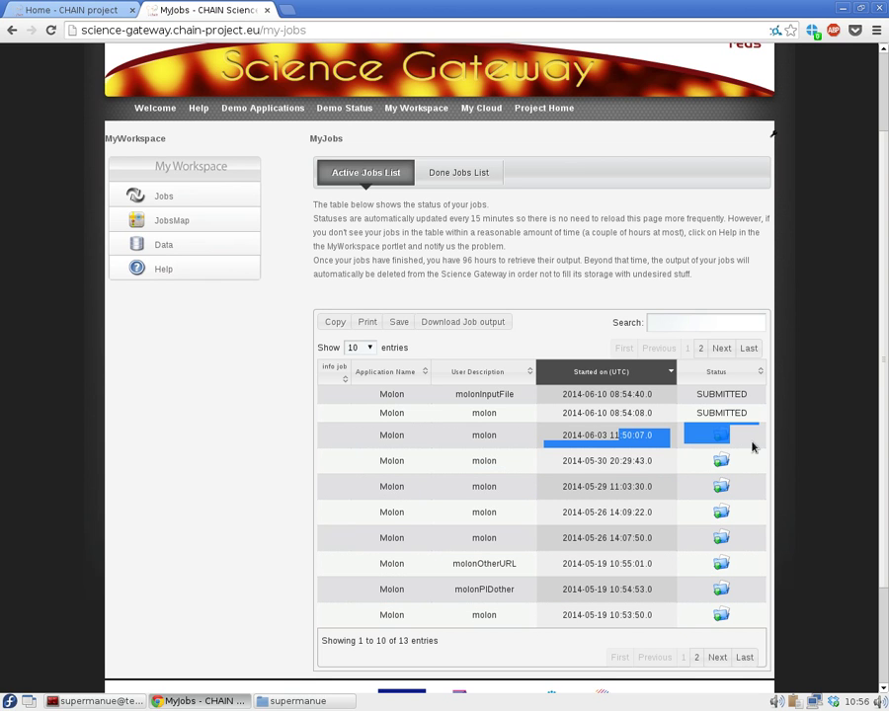
left_click(420, 425)
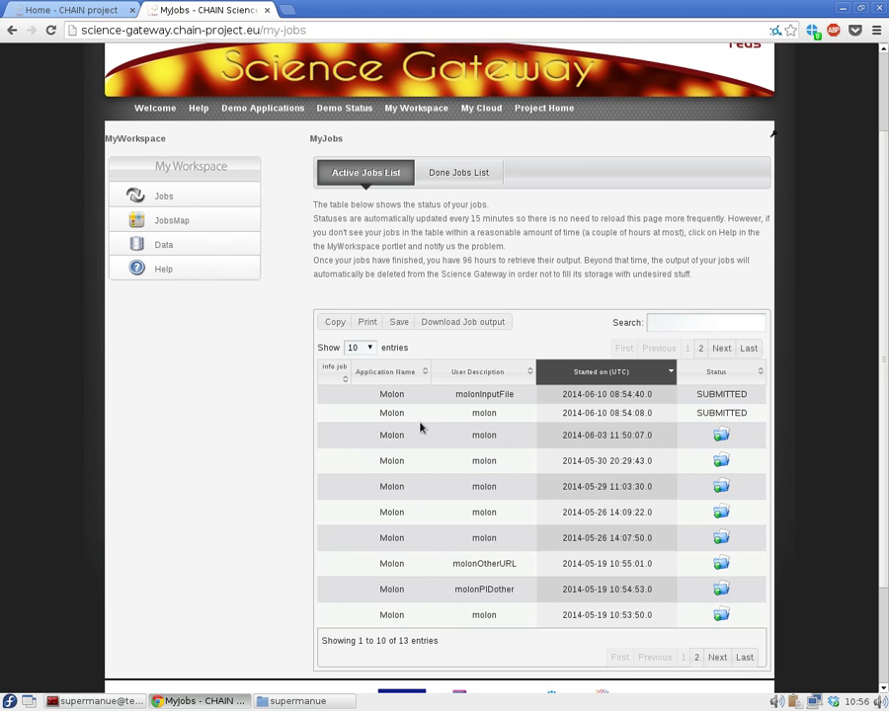